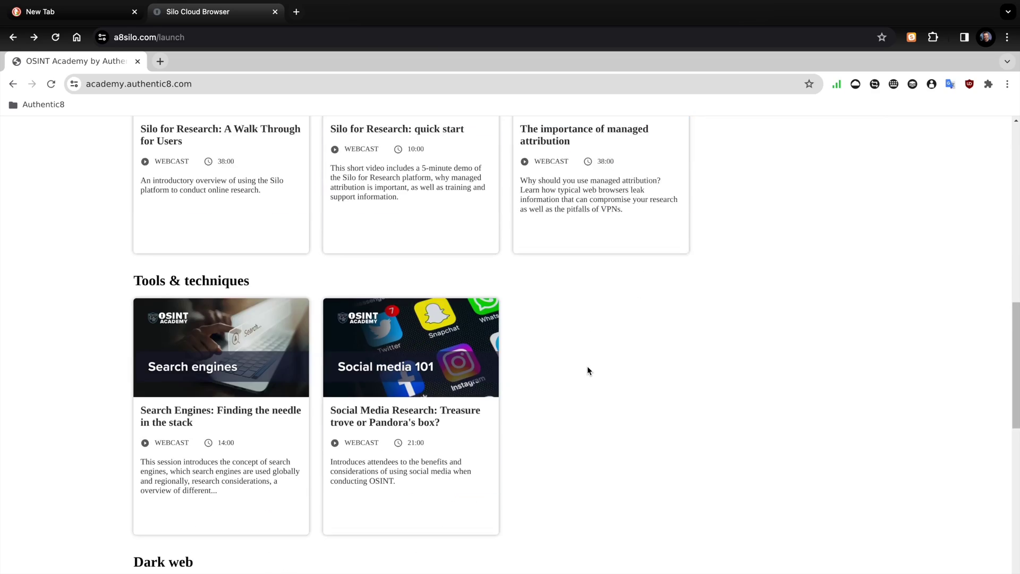
Look through the OSINT Academy catalogue from Tools & techniques through Dark web to Supporting Documentation
{"action": "scroll", "coordinate": [588, 366], "scroll_direction": "down", "scroll_amount": 5}
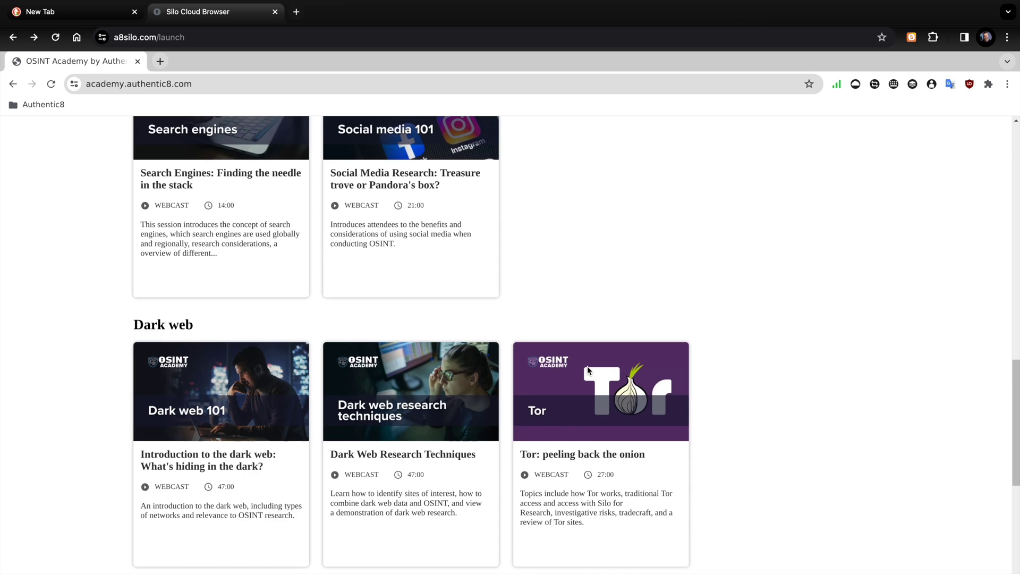
{"action": "scroll", "coordinate": [589, 371], "scroll_direction": "down", "scroll_amount": 1}
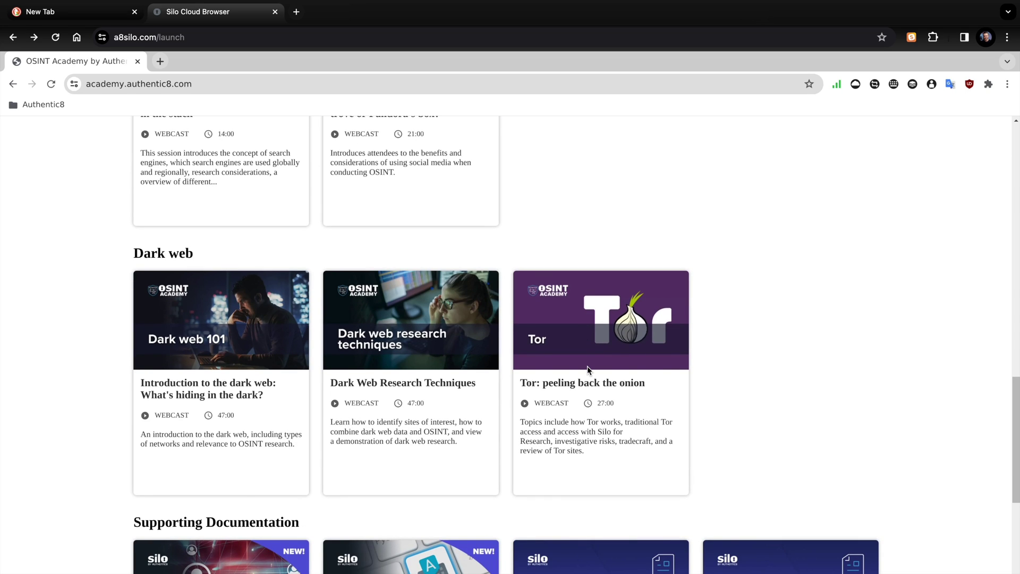
{"action": "scroll", "coordinate": [587, 365], "scroll_direction": "down", "scroll_amount": 3}
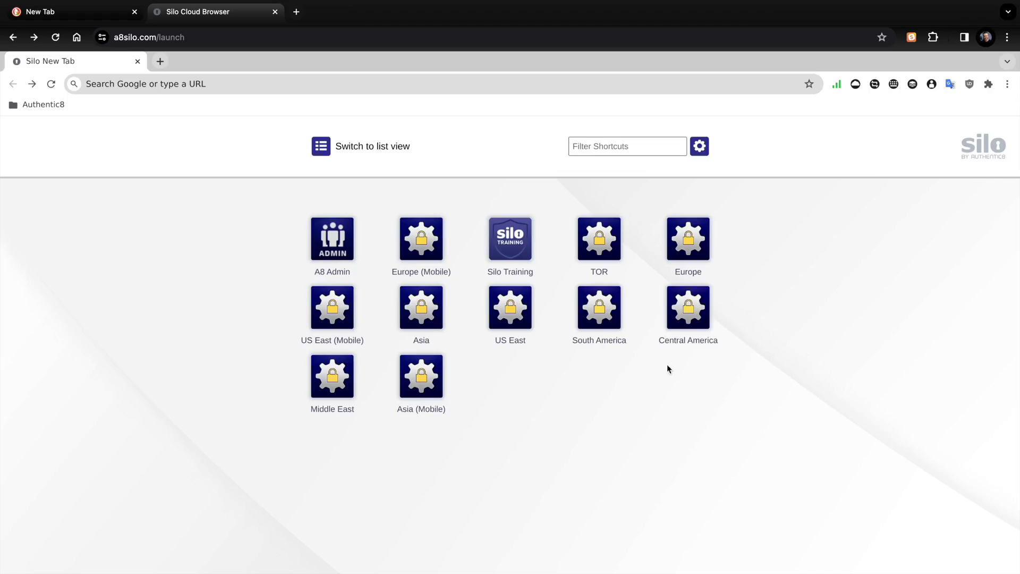
{"action": "left_click", "coordinate": [83, 14]}
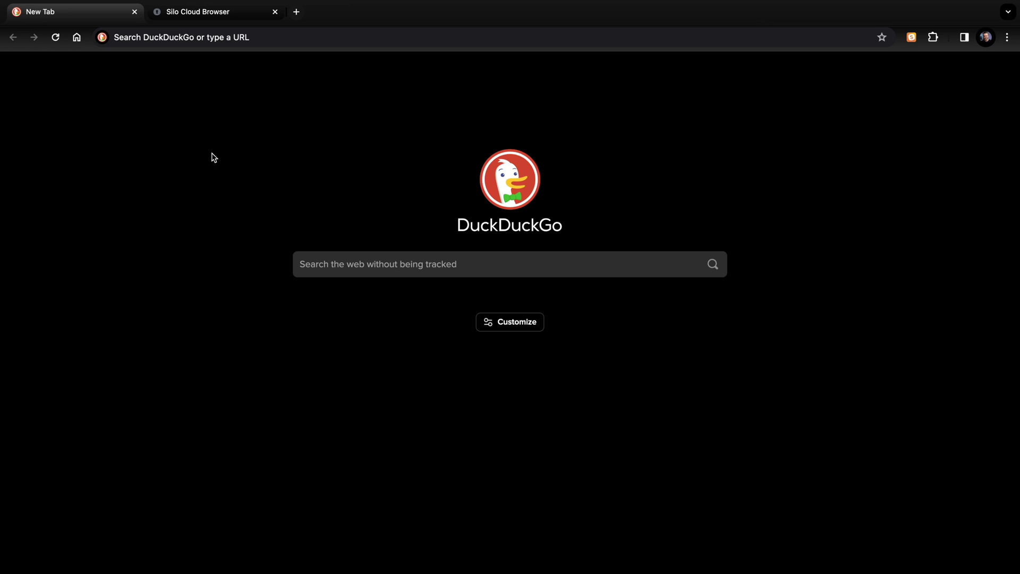
{"action": "left_click", "coordinate": [213, 39]}
{"action": "type", "text": "www."}
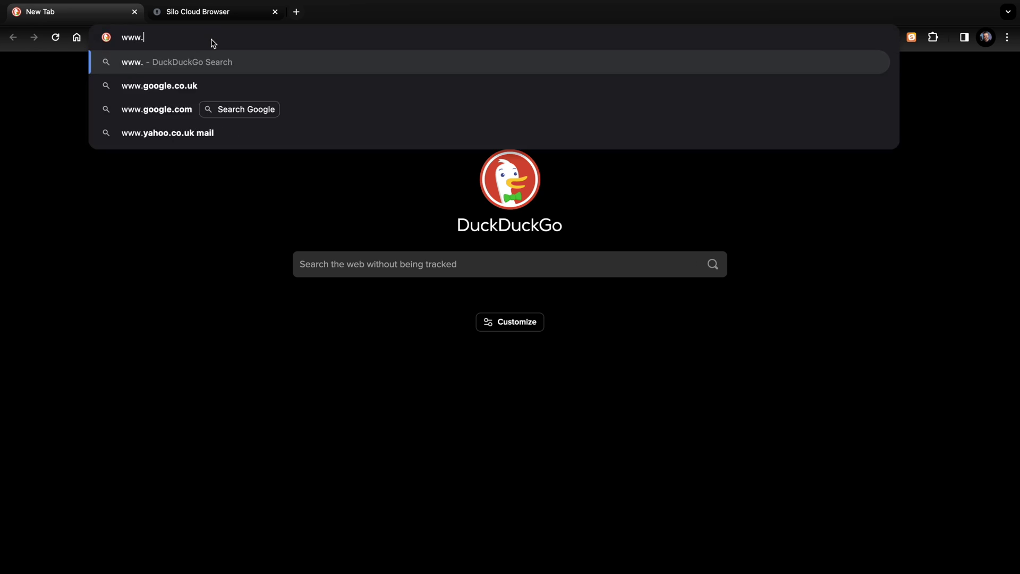
{"action": "type", "text": "garyruddell.c"}
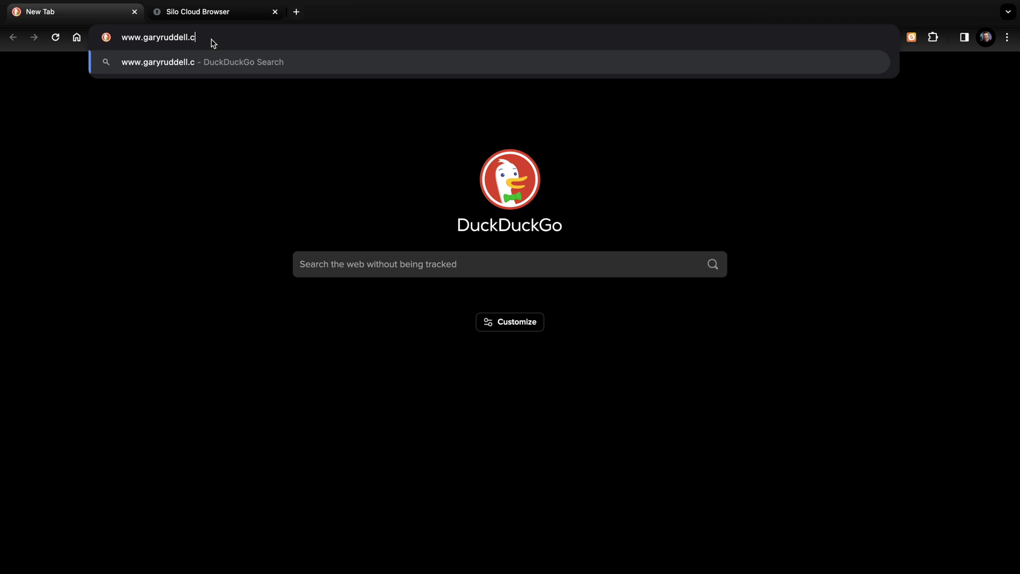
{"action": "type", "text": "om"}
{"action": "key", "text": "Return"}
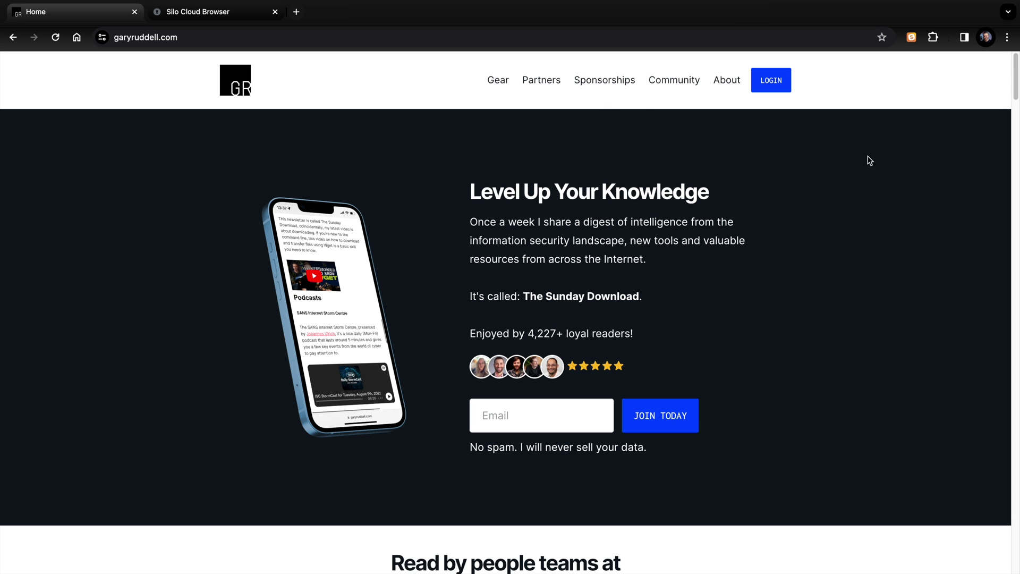
Open Developer Tools for the site and reload the page to examine its network requests
{"action": "left_click", "coordinate": [1008, 40]}
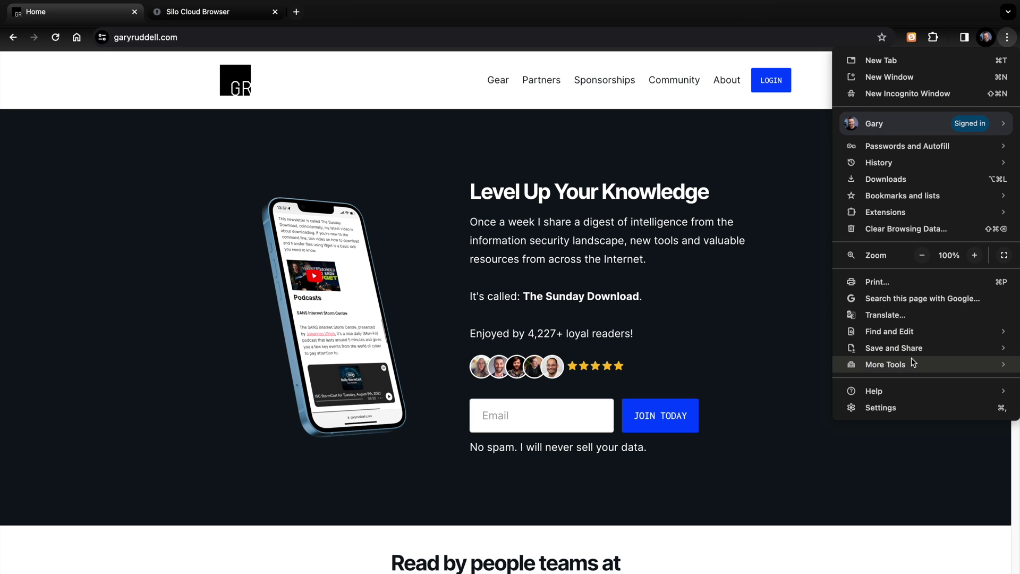
{"action": "mouse_move", "coordinate": [913, 363]}
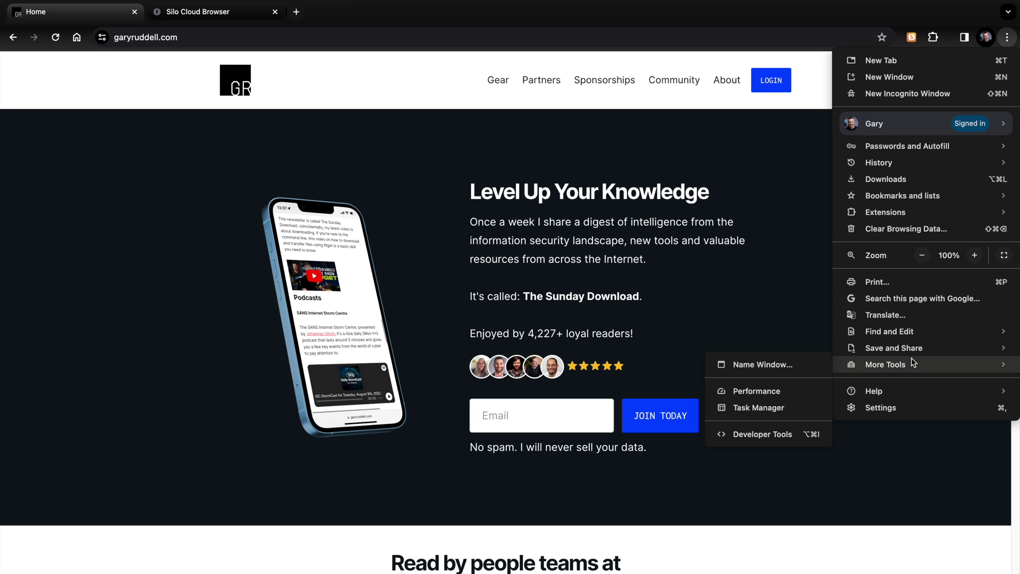
{"action": "left_click", "coordinate": [754, 435]}
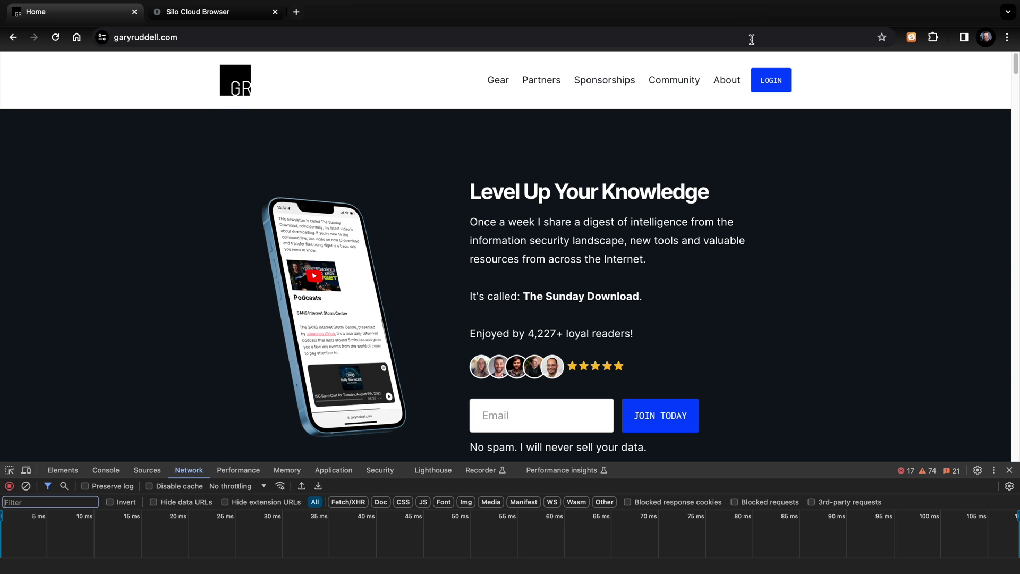
{"action": "left_click", "coordinate": [56, 38]}
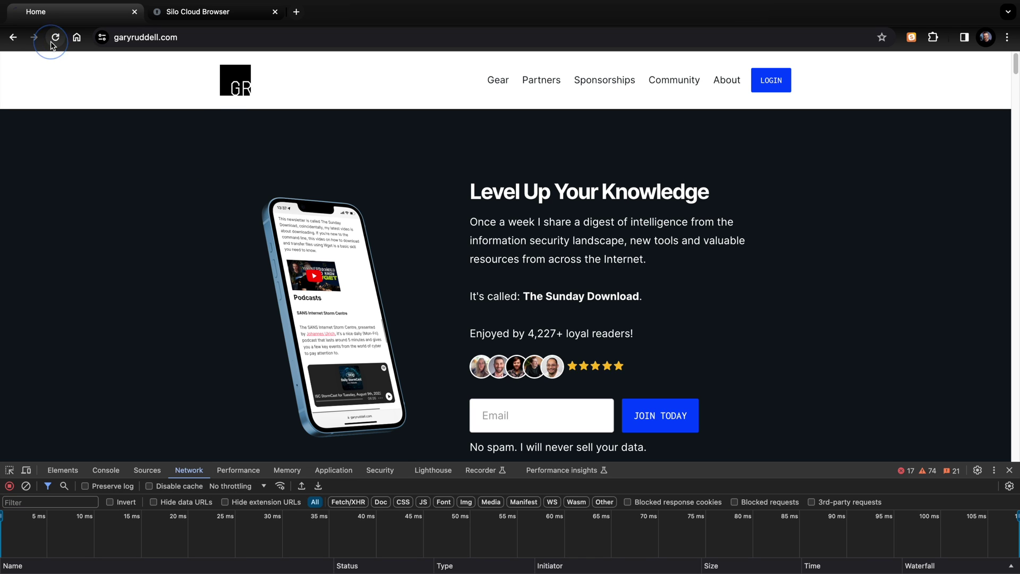
{"action": "left_click", "coordinate": [189, 470]}
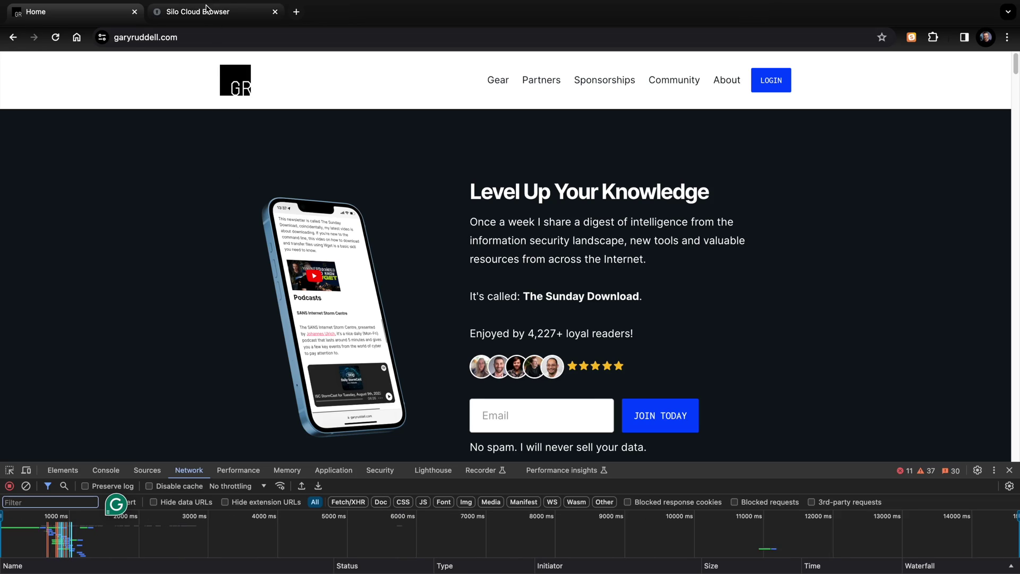
Open Developer Tools for the Silo Cloud Browser session and load an address suggestion inside Silo to examine the network traffic
{"action": "left_click", "coordinate": [205, 12]}
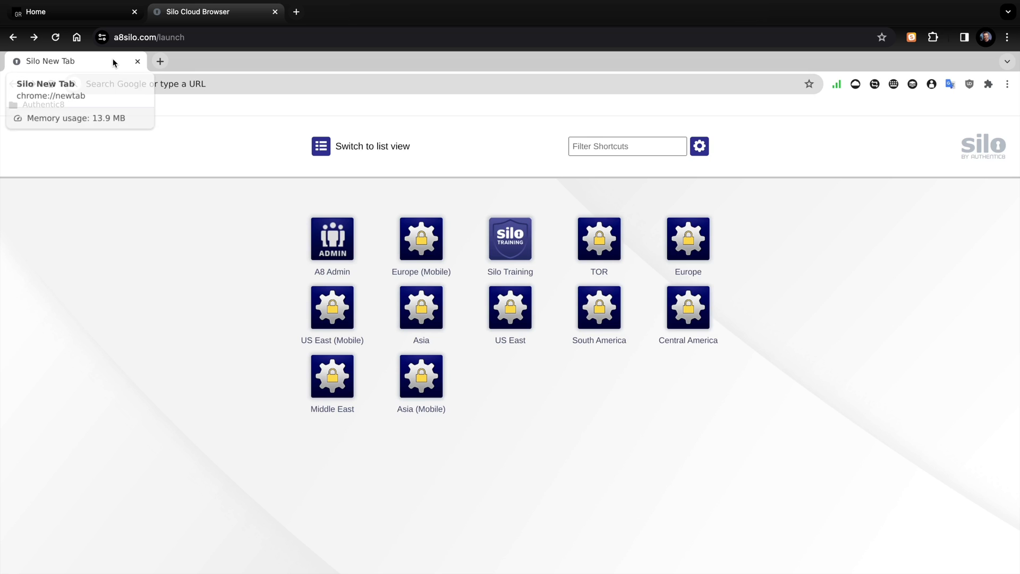
{"action": "left_click", "coordinate": [1008, 37]}
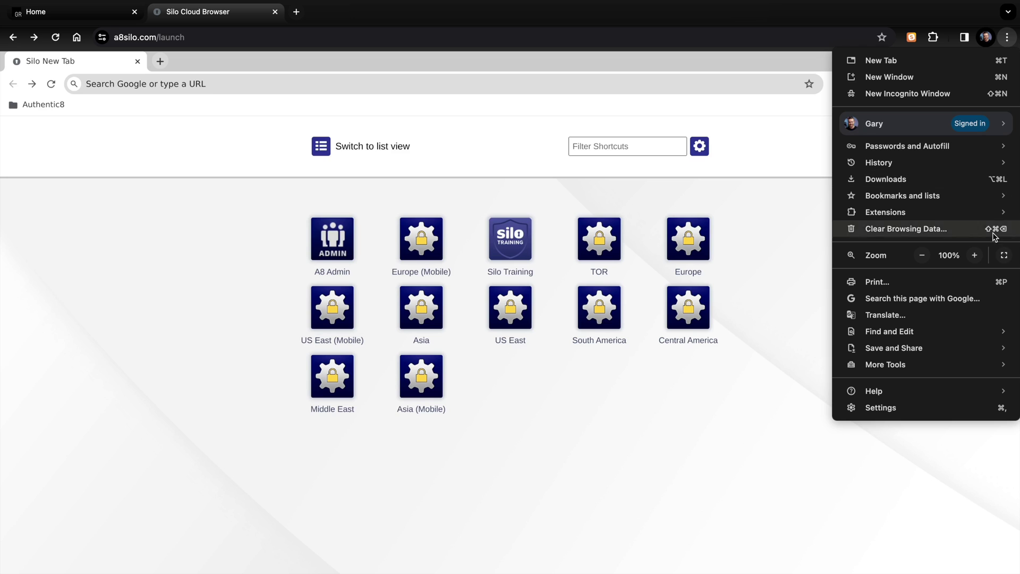
{"action": "mouse_move", "coordinate": [930, 368]}
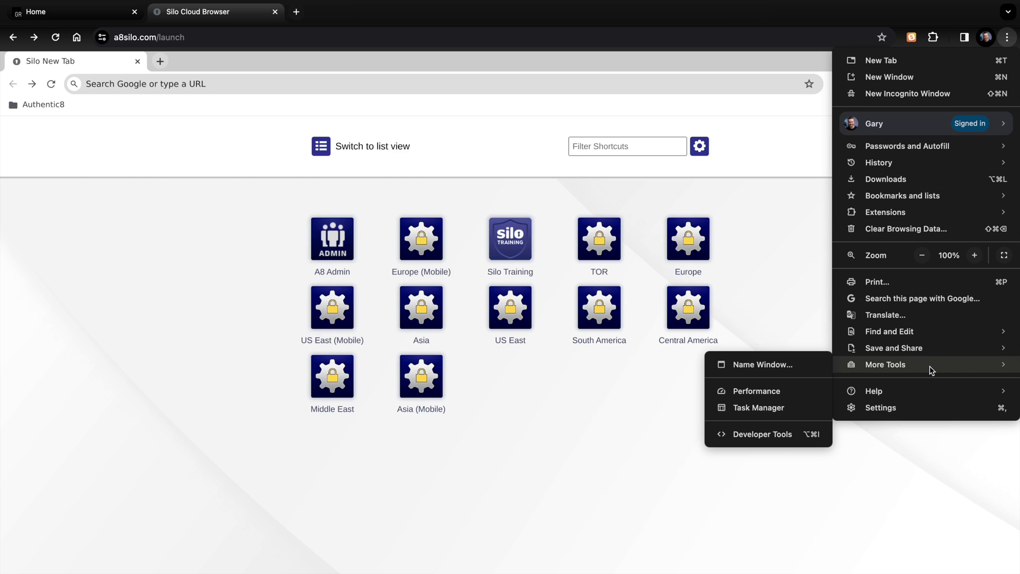
{"action": "left_click", "coordinate": [780, 435]}
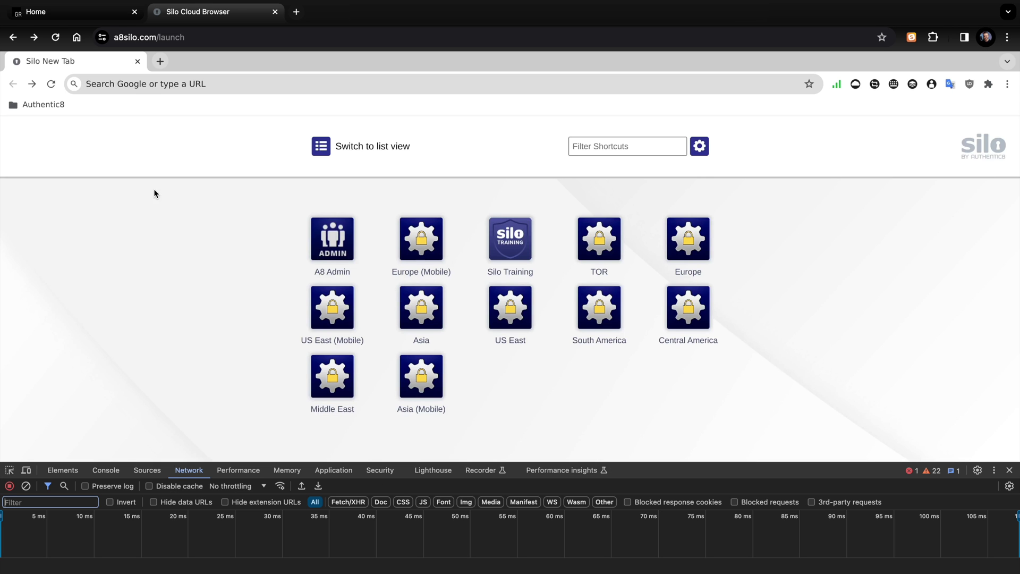
{"action": "left_click", "coordinate": [144, 88]}
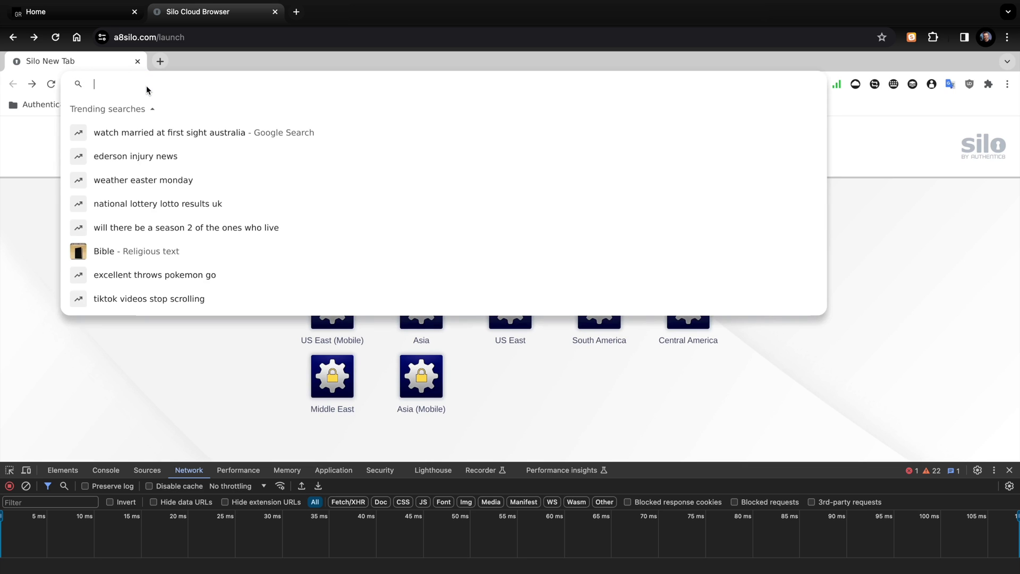
{"action": "left_click", "coordinate": [138, 133]}
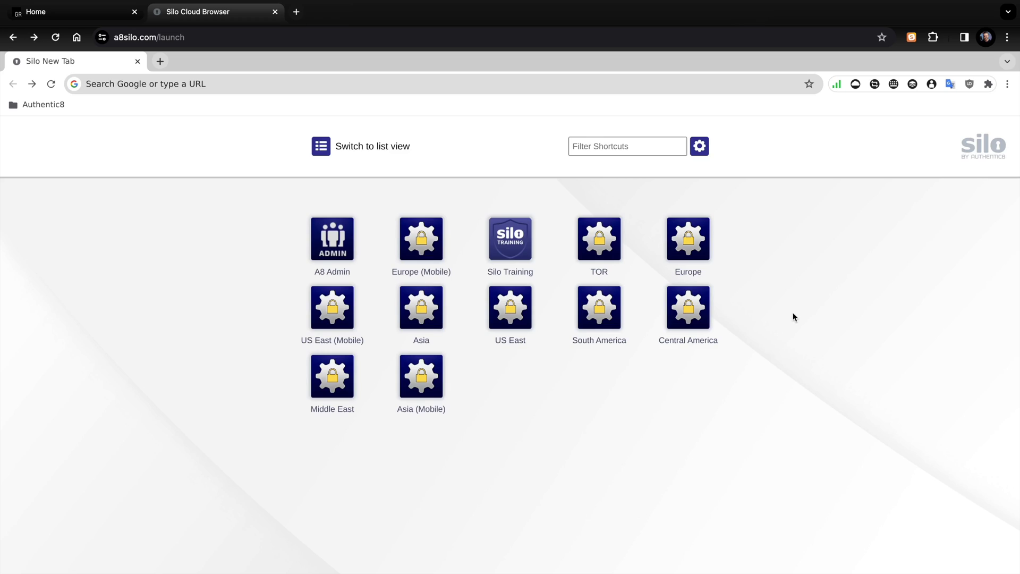
Launch the Europe managed attribution session and choose Safari (iPad) as its browser identity
{"action": "left_click", "coordinate": [689, 239]}
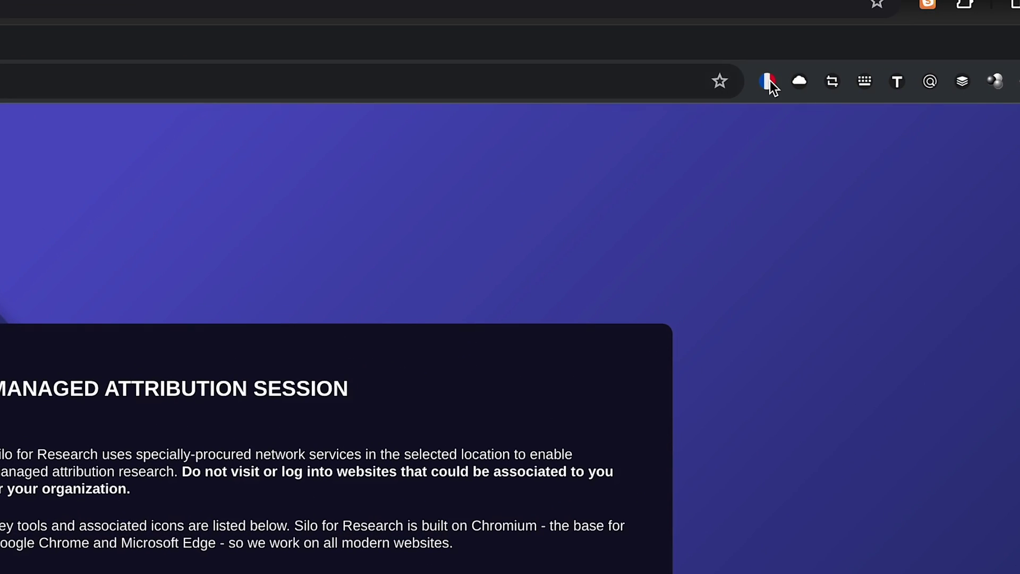
{"action": "left_click", "coordinate": [770, 81]}
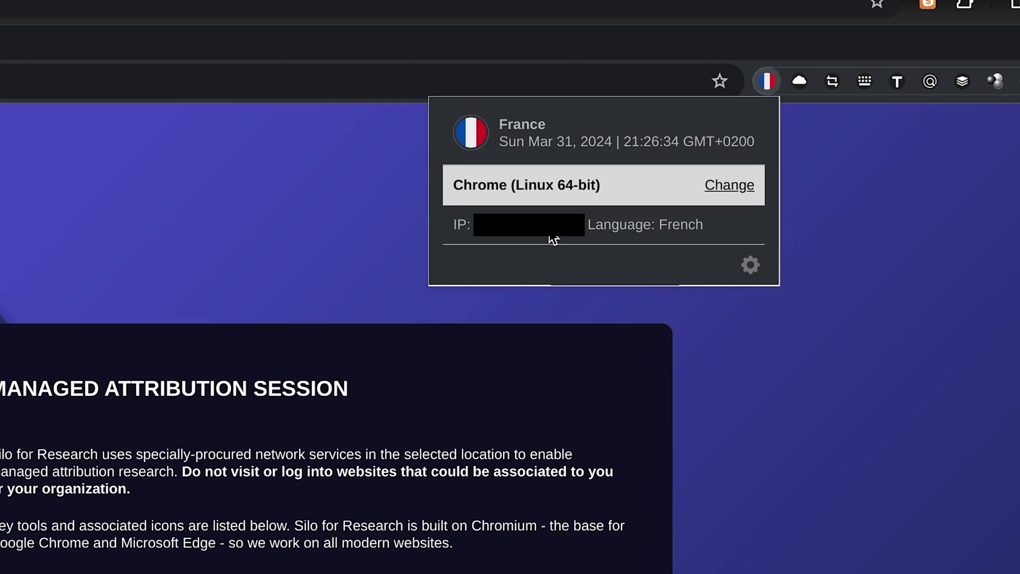
{"action": "left_click", "coordinate": [729, 186]}
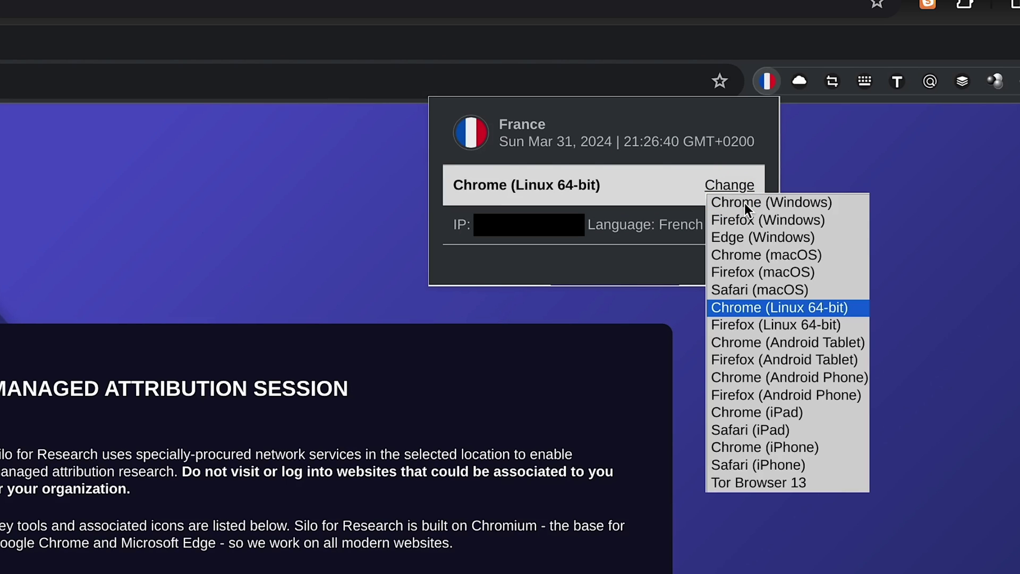
{"action": "left_click", "coordinate": [751, 434]}
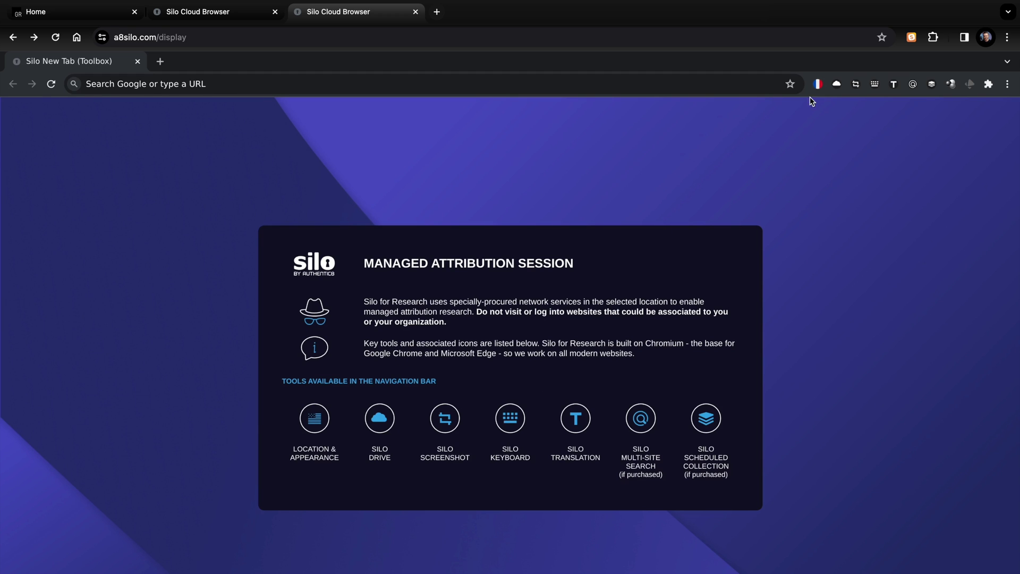
Check the session's downloads and open Silo Drive
{"action": "left_click", "coordinate": [836, 84]}
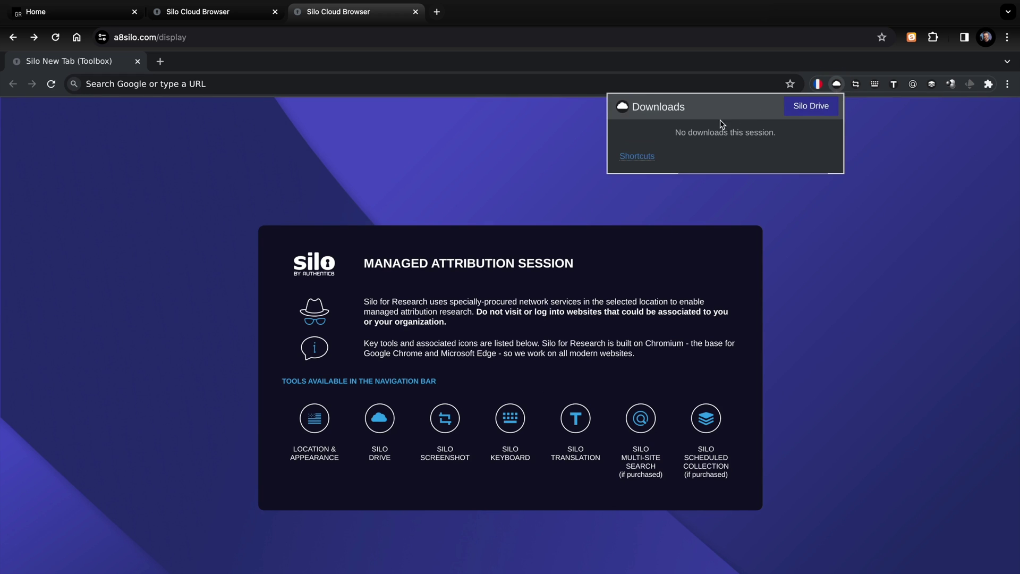
{"action": "left_click", "coordinate": [808, 109]}
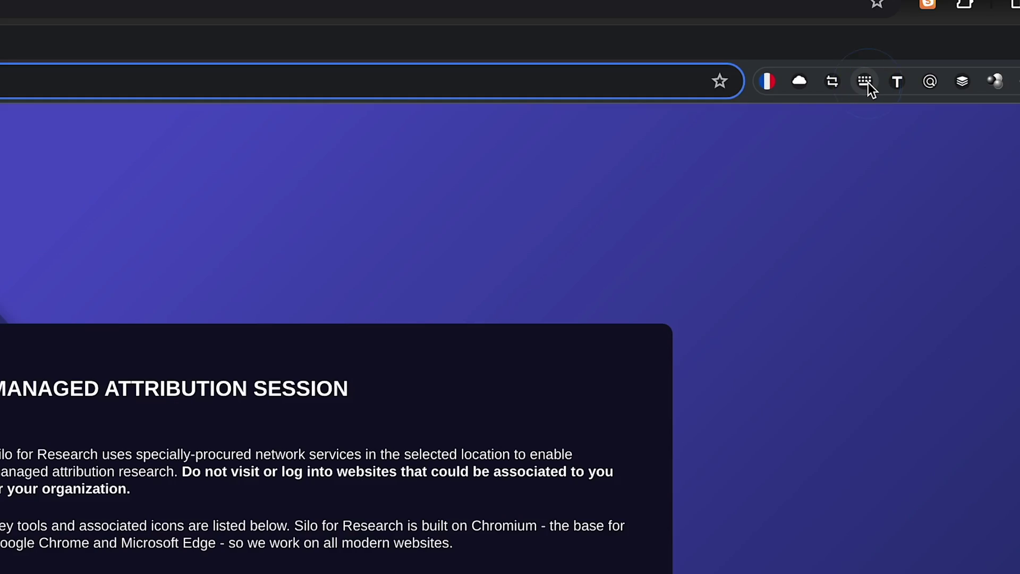
Set the secondary Silo Keyboard's country to Russia
{"action": "left_click", "coordinate": [867, 82]}
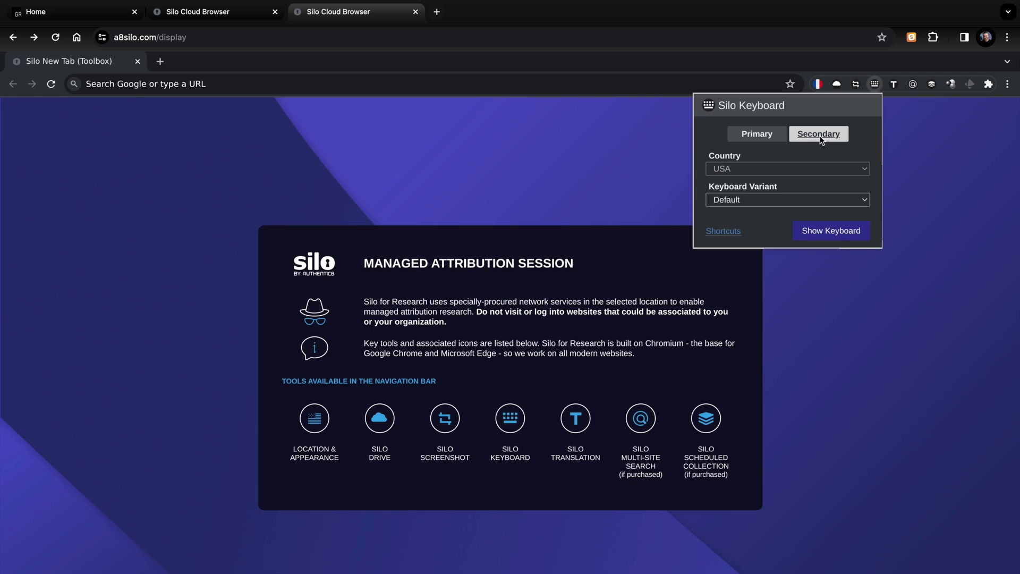
{"action": "left_click", "coordinate": [821, 137]}
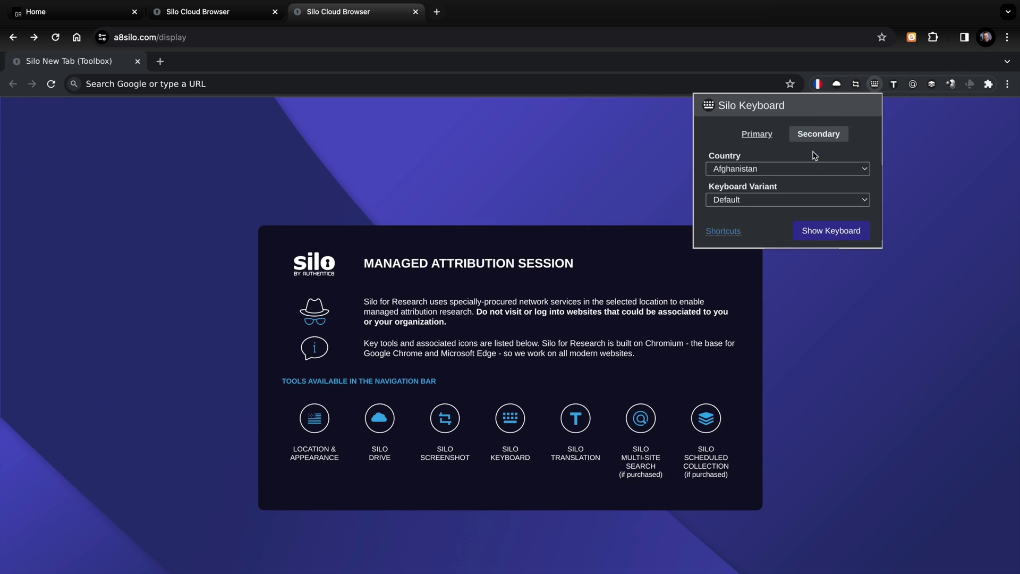
{"action": "left_click", "coordinate": [770, 169]}
{"action": "scroll", "coordinate": [771, 282], "scroll_direction": "down", "scroll_amount": 10}
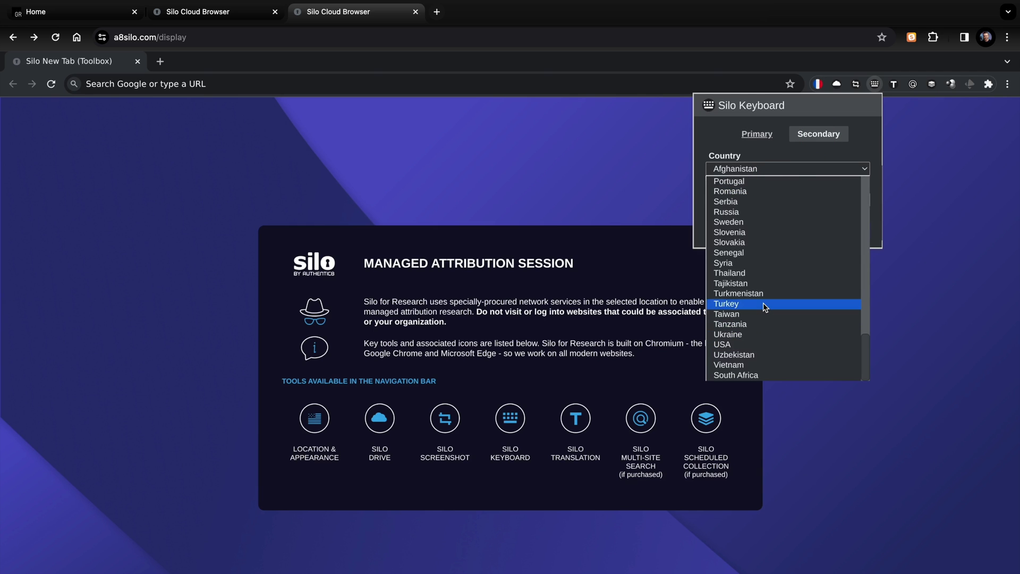
{"action": "left_click", "coordinate": [758, 211]}
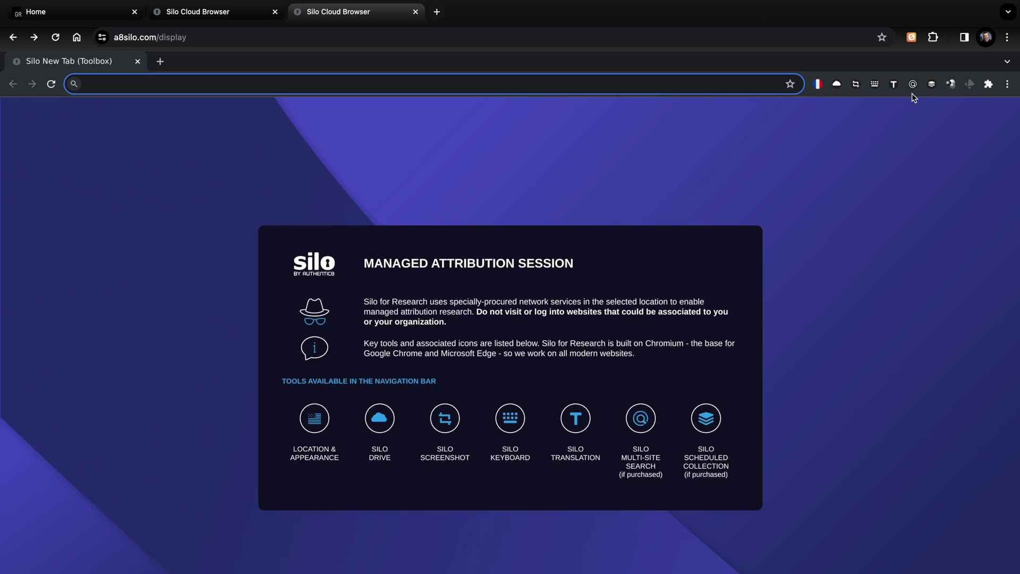
Run a Gofer multi-site search for garyruddell.com with the Domain/URL Search workflow
{"action": "left_click", "coordinate": [913, 87]}
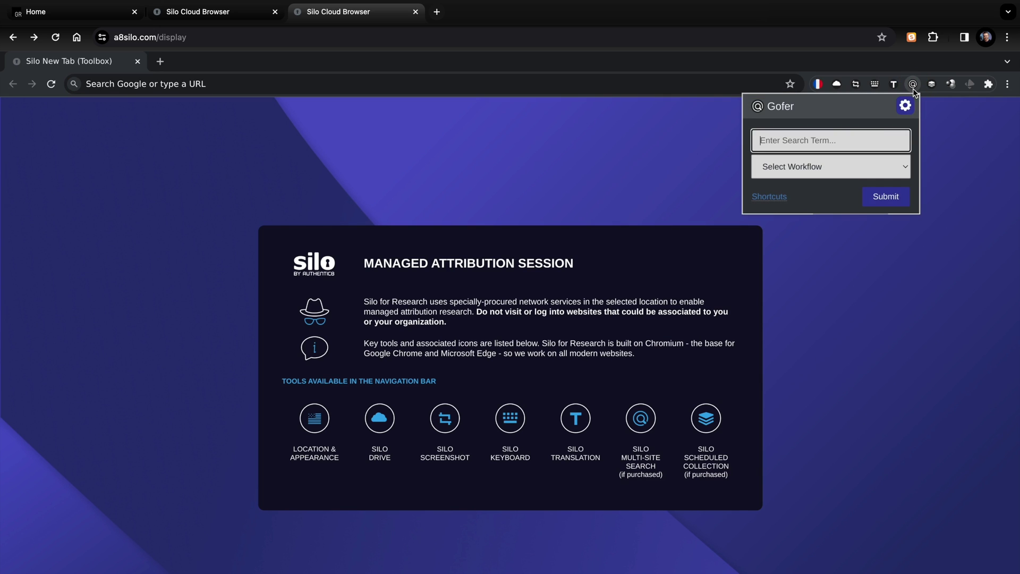
{"action": "left_click", "coordinate": [859, 167]}
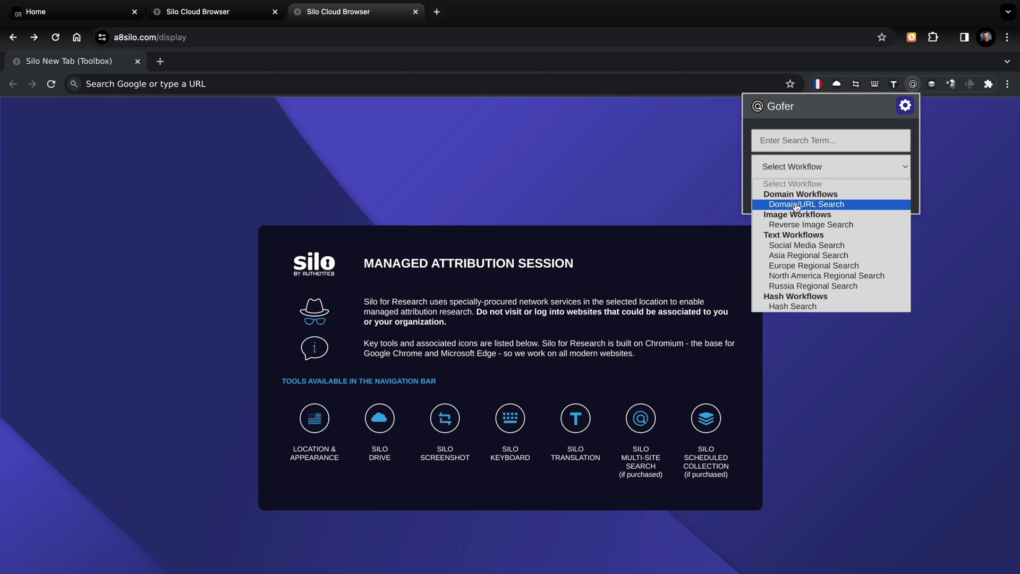
{"action": "left_click", "coordinate": [797, 205]}
{"action": "left_click", "coordinate": [783, 143]}
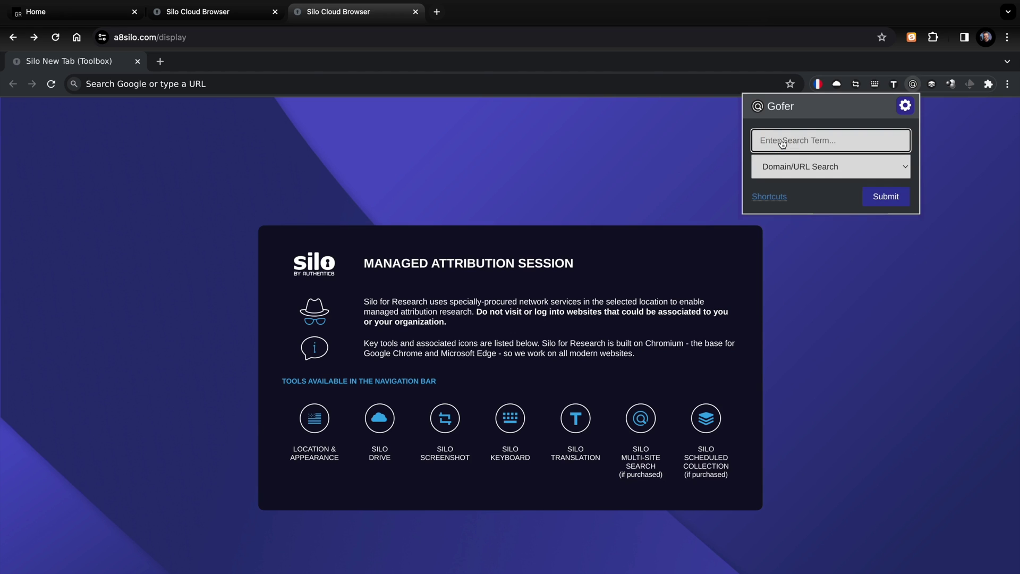
{"action": "left_click", "coordinate": [883, 197]}
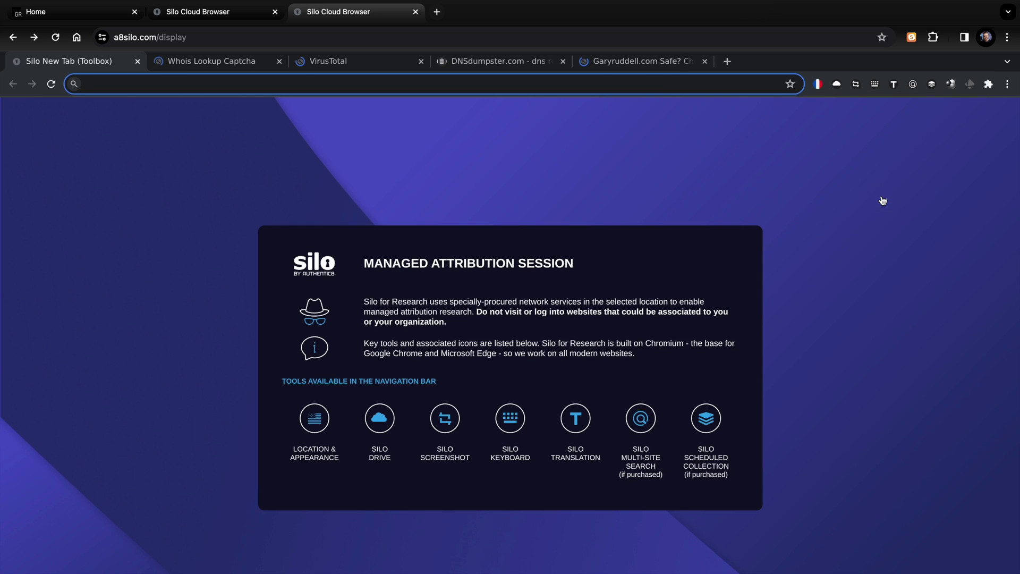
Examine the domain reports for garyruddell.com on Whois Lookup, VirusTotal, DNSdumpster and URLVoid
{"action": "left_click", "coordinate": [223, 64]}
{"action": "left_click", "coordinate": [353, 60]}
{"action": "left_click", "coordinate": [485, 60]}
{"action": "left_click", "coordinate": [647, 62]}
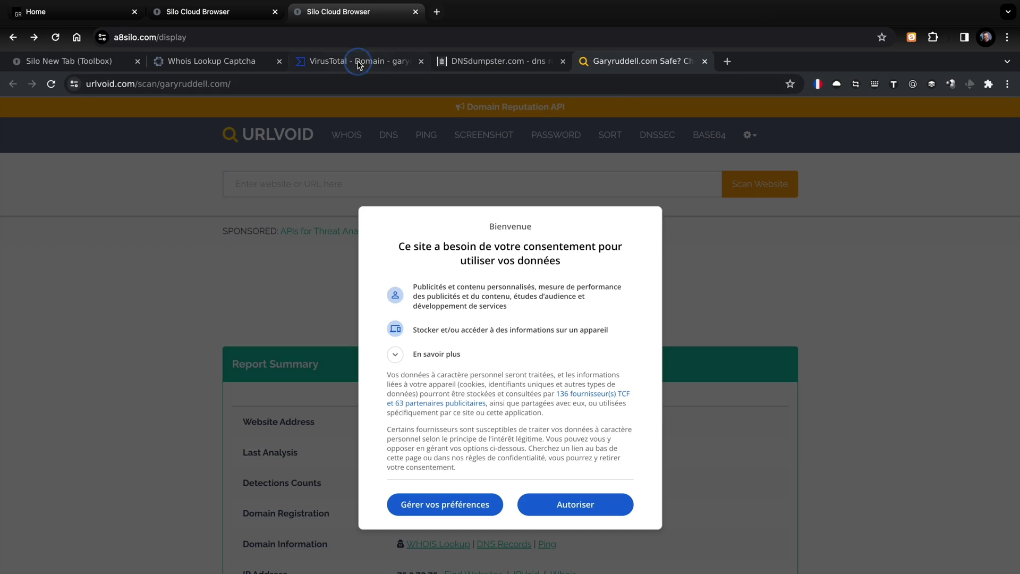
{"action": "left_click", "coordinate": [358, 65]}
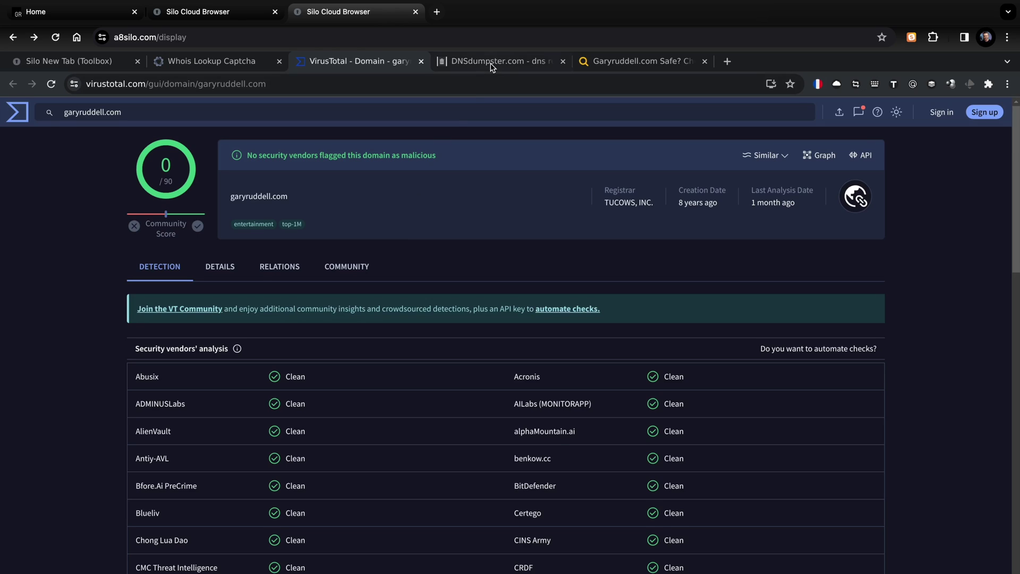
{"action": "left_click", "coordinate": [491, 63]}
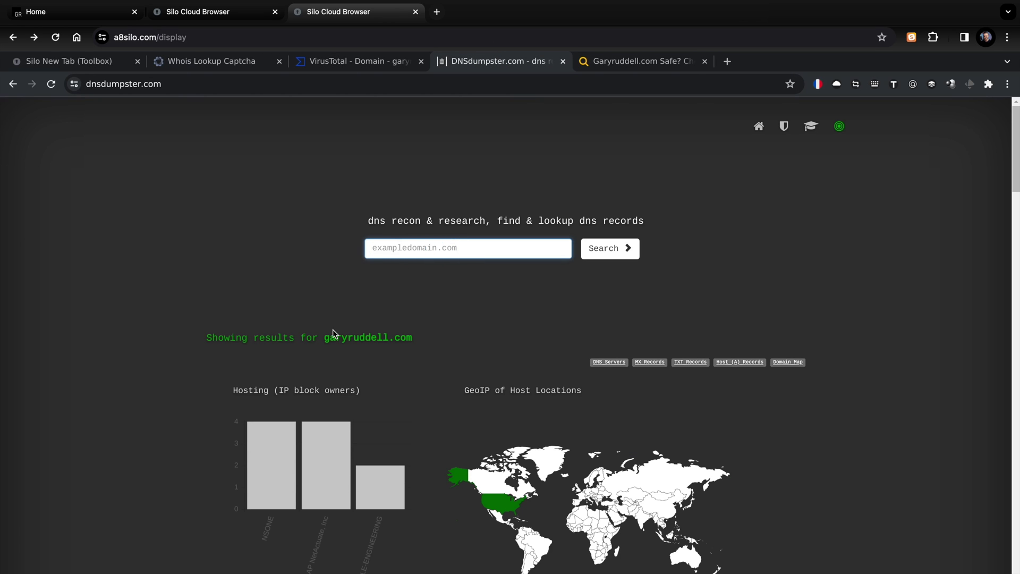
Open the URLVoid report for garyruddell.com and allow the site's data consent request
{"action": "left_click", "coordinate": [634, 64]}
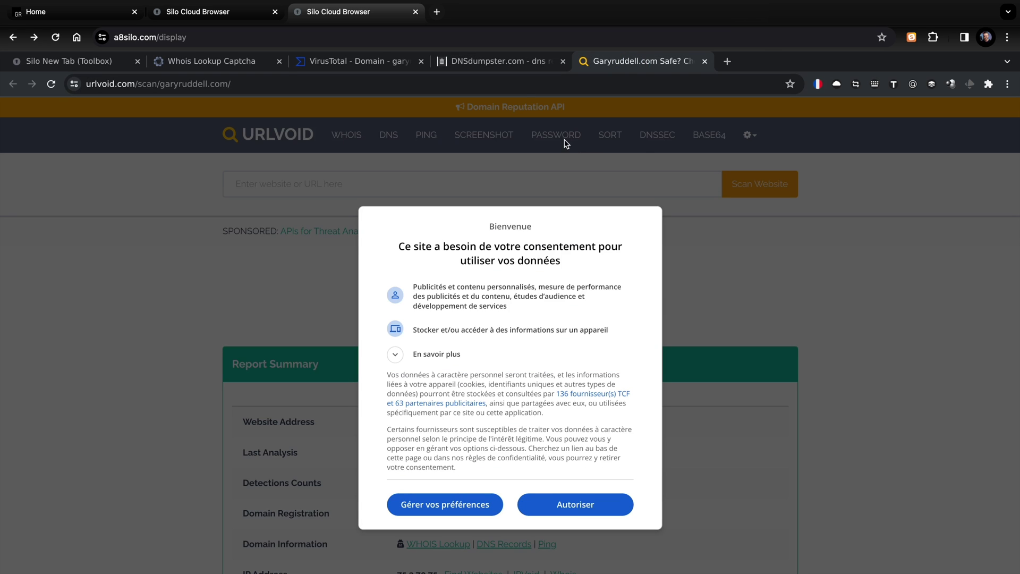
{"action": "left_click", "coordinate": [573, 515]}
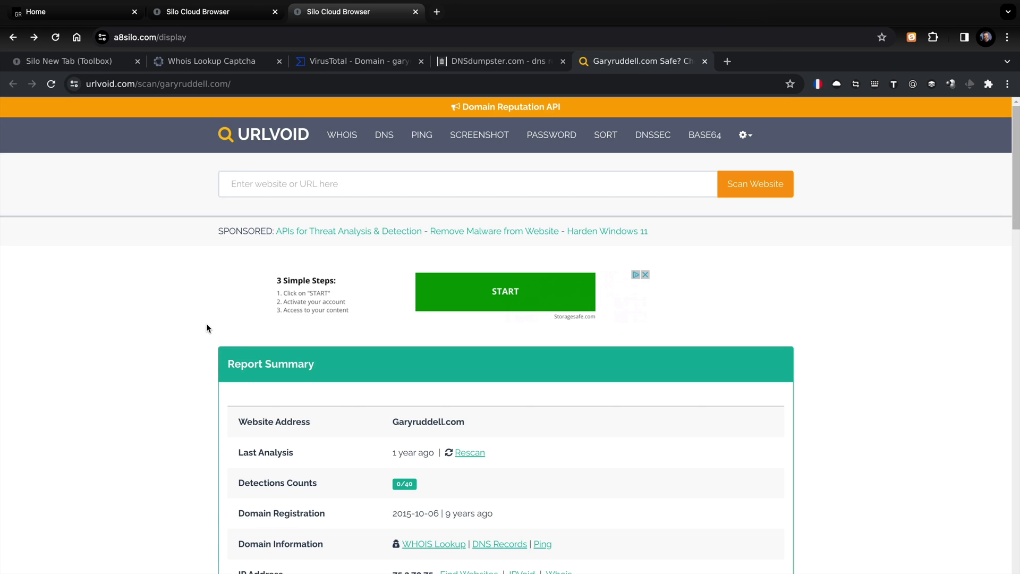
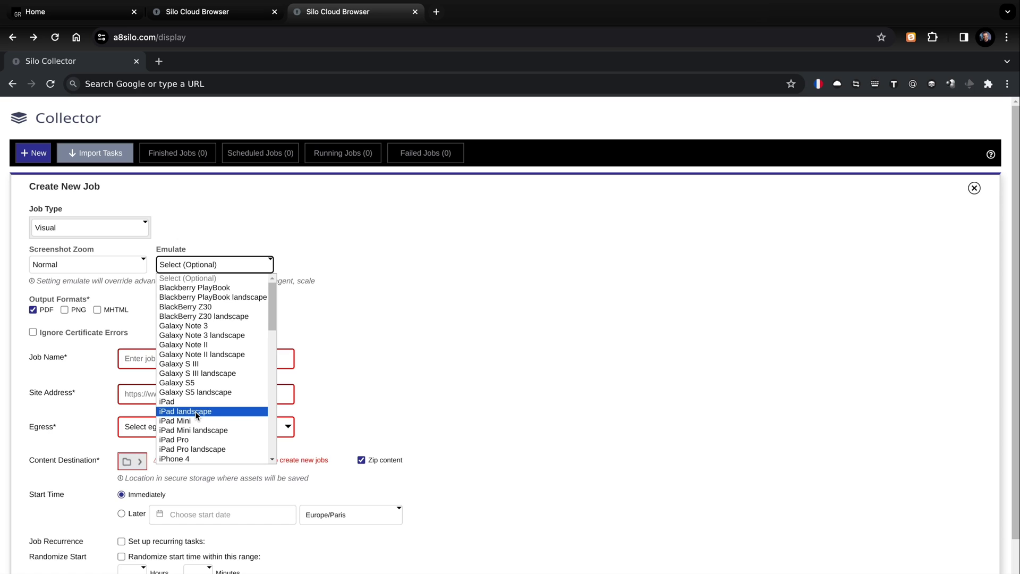
{"action": "left_click", "coordinate": [205, 449]}
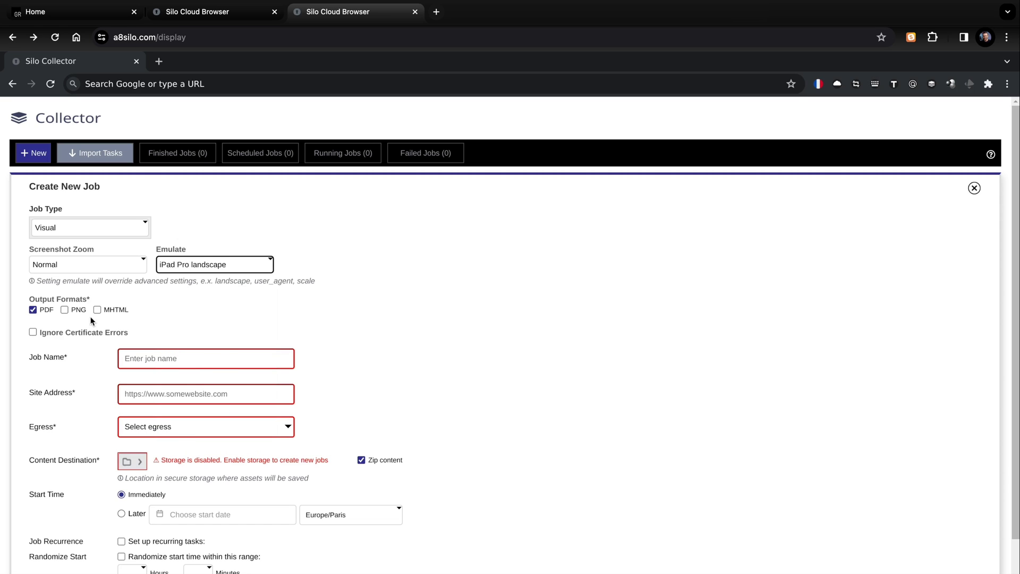
{"action": "left_click", "coordinate": [33, 332]}
{"action": "type", "text": "GR website daily"}
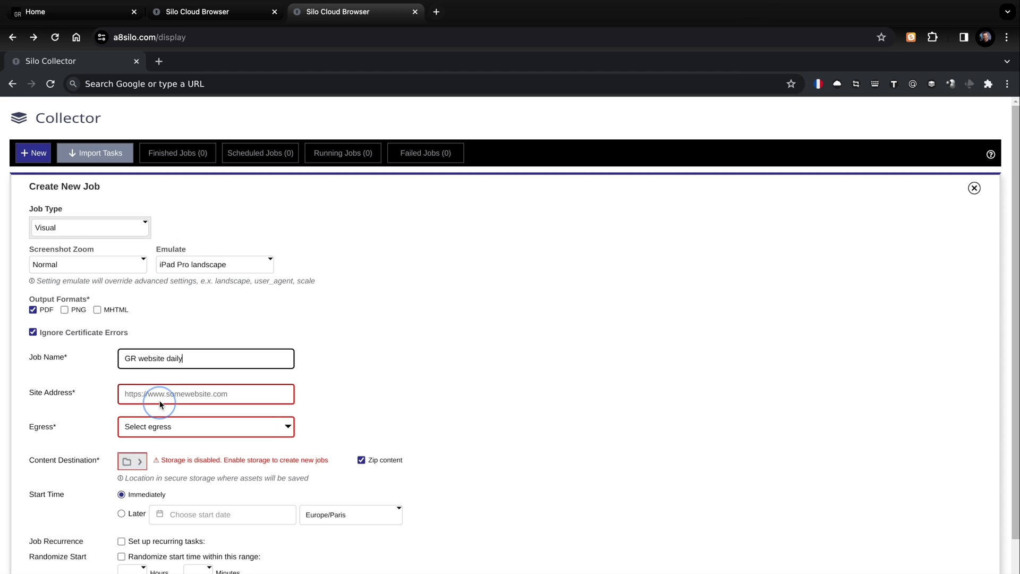
{"action": "left_click", "coordinate": [160, 403]}
{"action": "type", "text": "https://www.garyruddell.com"}
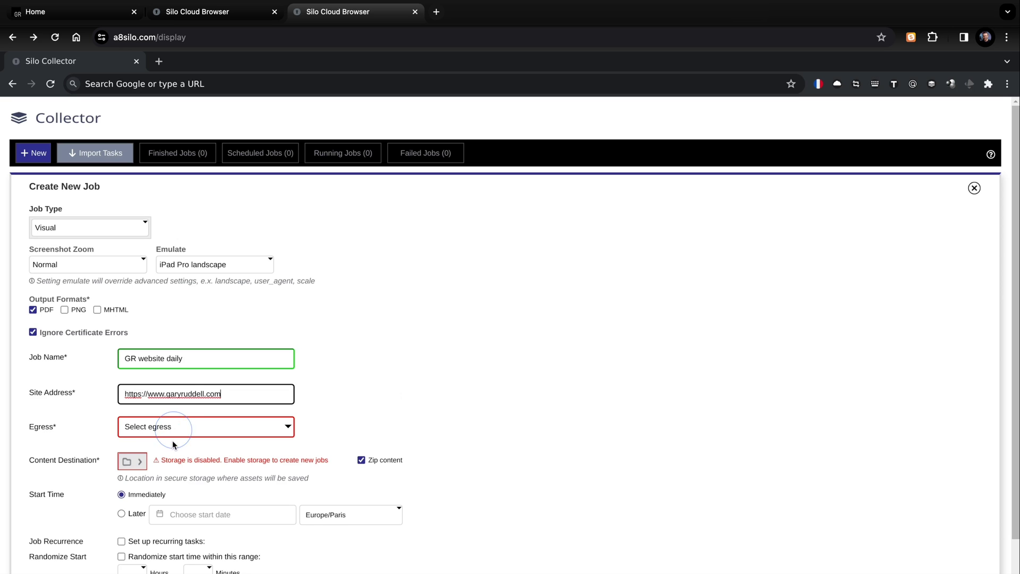
Choose Authentic8 as the job's egress and select its content destination in Silo Secure Storage
{"action": "left_click", "coordinate": [174, 428]}
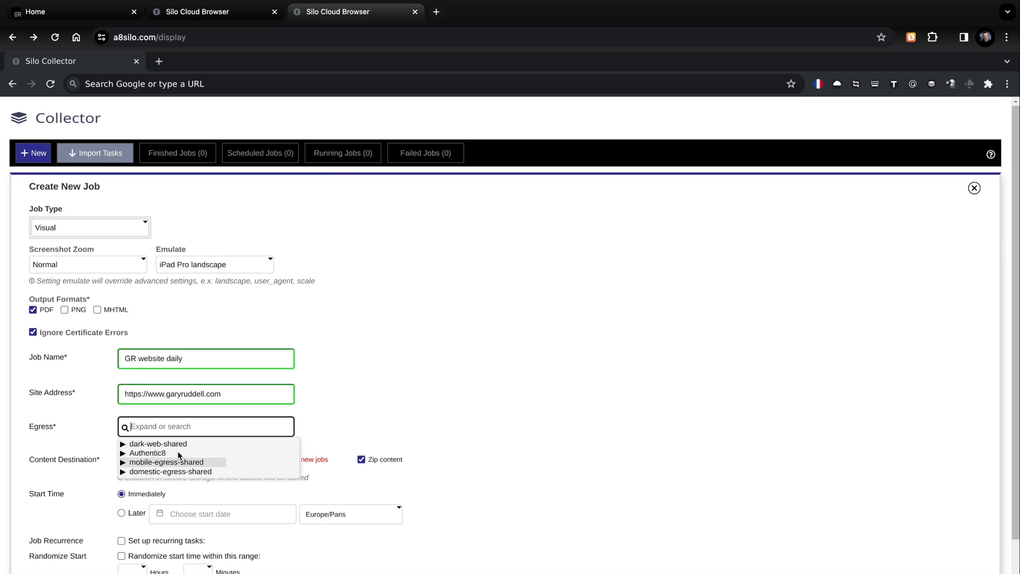
{"action": "left_click", "coordinate": [154, 452]}
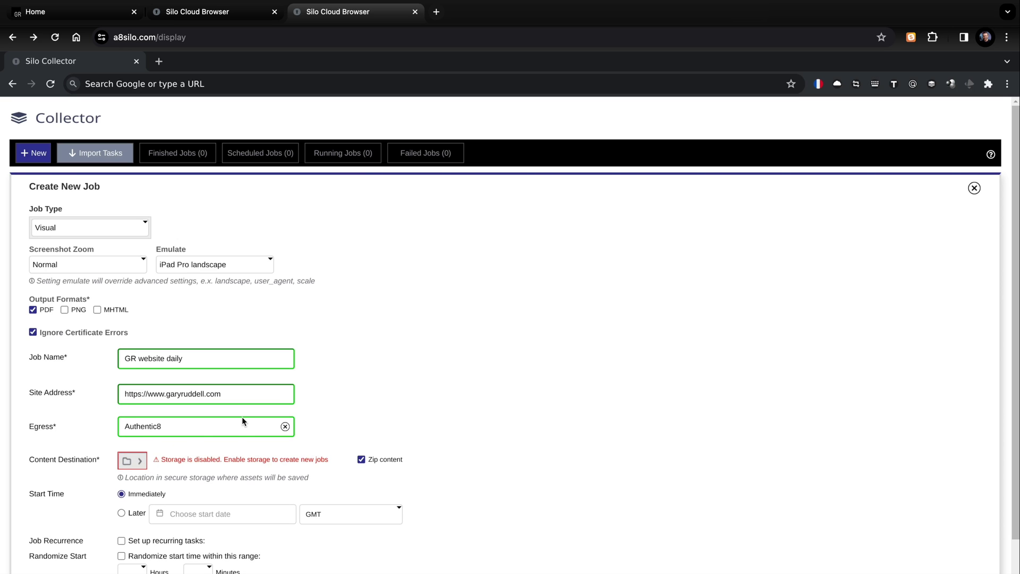
{"action": "left_click", "coordinate": [141, 460]}
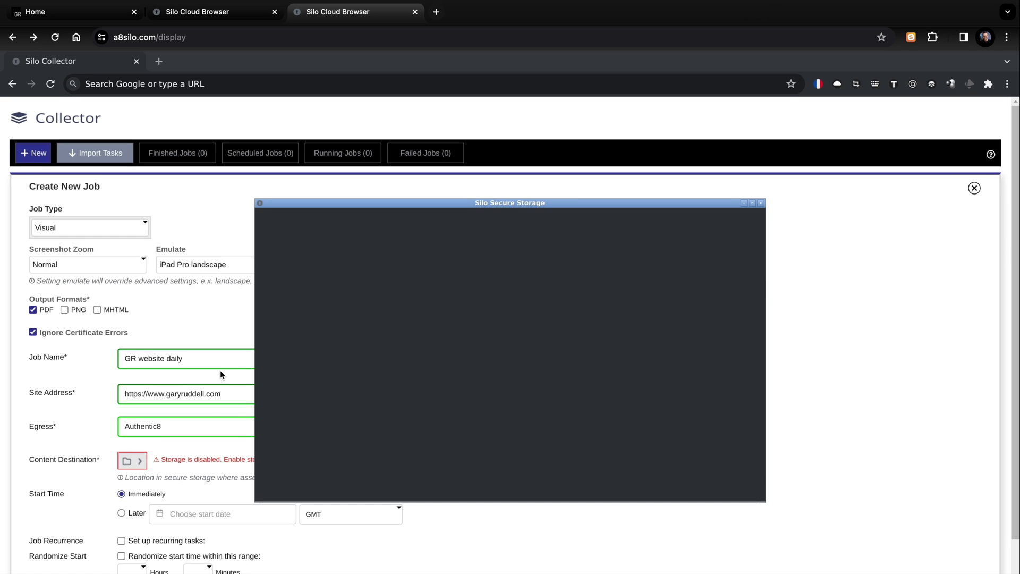
{"action": "left_click", "coordinate": [732, 480]}
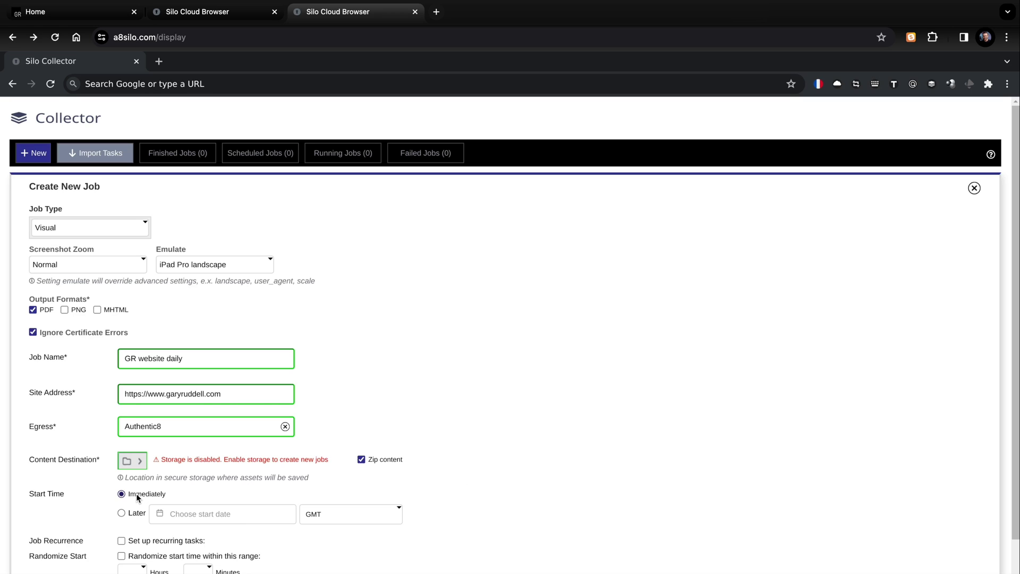
Set up the job as a daily recurring task that repeats a set number of times
{"action": "left_click", "coordinate": [164, 542]}
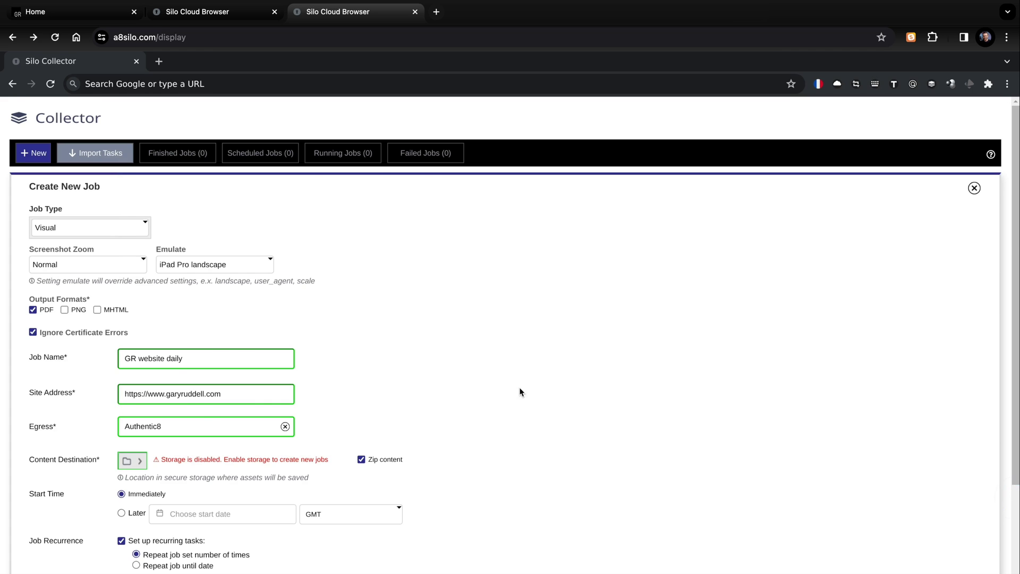
{"action": "scroll", "coordinate": [173, 358], "scroll_direction": "down", "scroll_amount": 4}
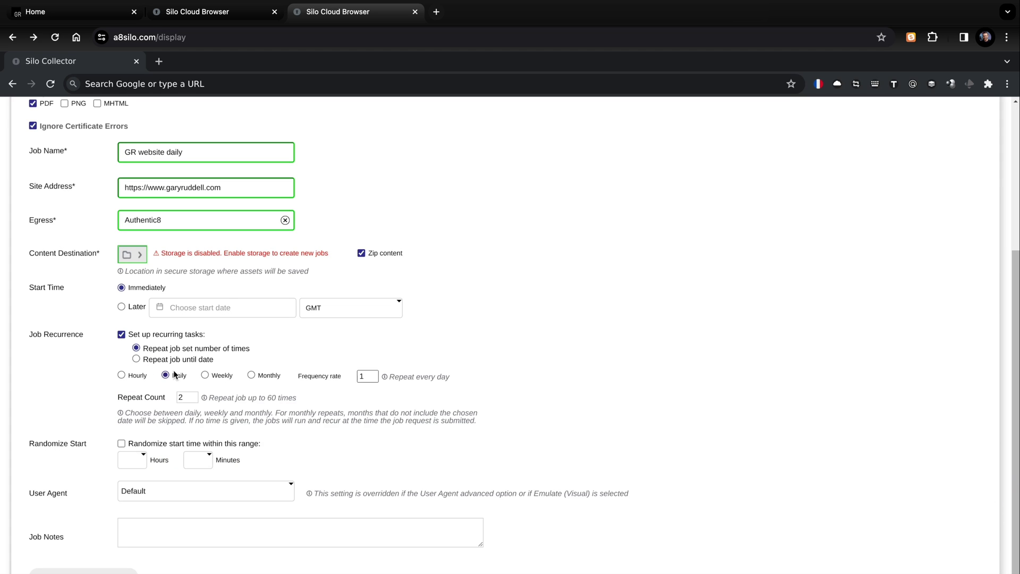
{"action": "double_click", "coordinate": [191, 398]}
{"action": "left_click", "coordinate": [644, 327]}
Randomize the job's start time and set its user agent to Safari (iPad)
{"action": "left_click", "coordinate": [121, 443]}
{"action": "left_click", "coordinate": [219, 491]}
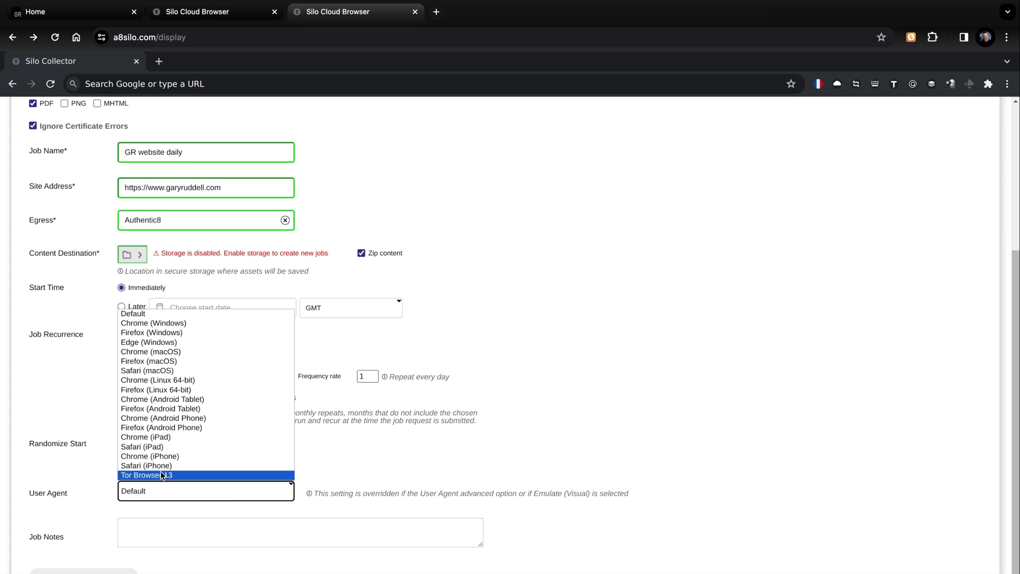
{"action": "left_click", "coordinate": [155, 446]}
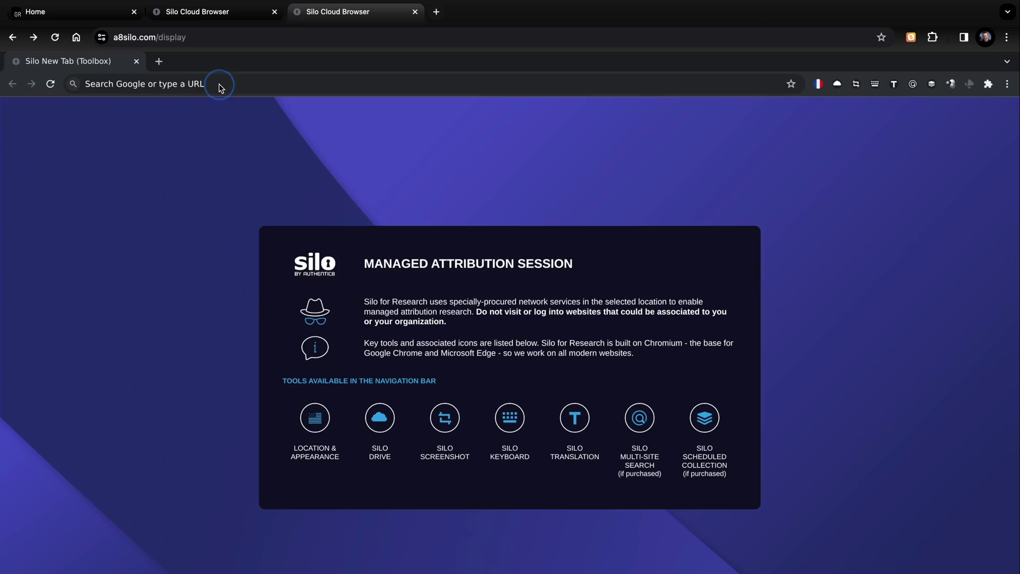
{"action": "left_click", "coordinate": [250, 85]}
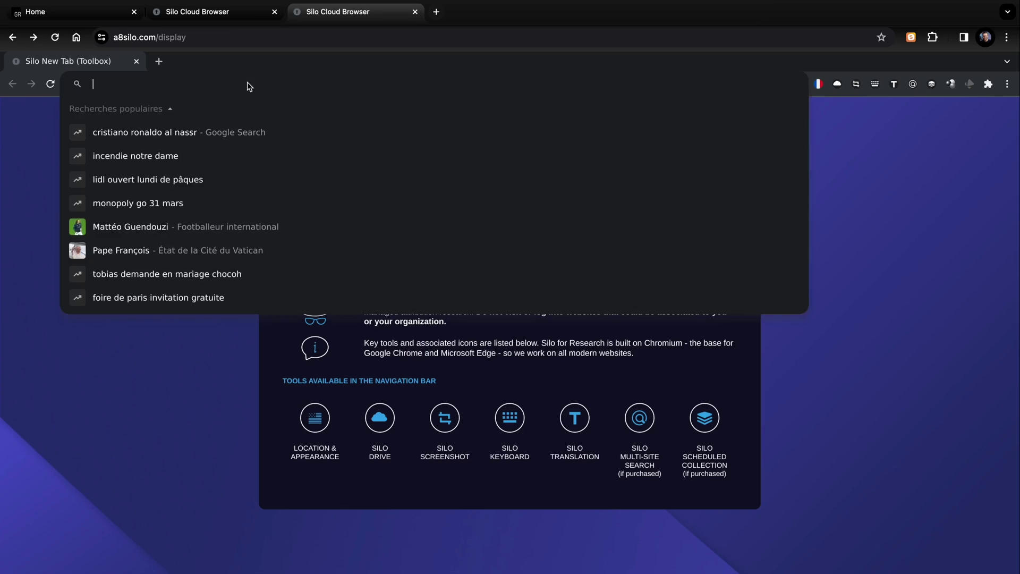
{"action": "type", "text": "www.garyrudd"}
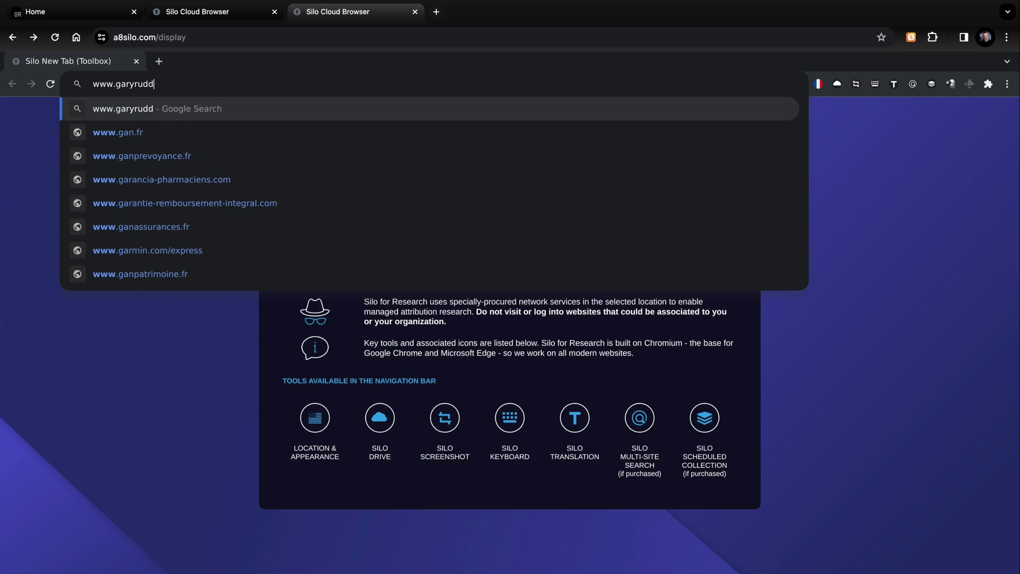
{"action": "type", "text": "ell.com"}
{"action": "key", "text": "Return"}
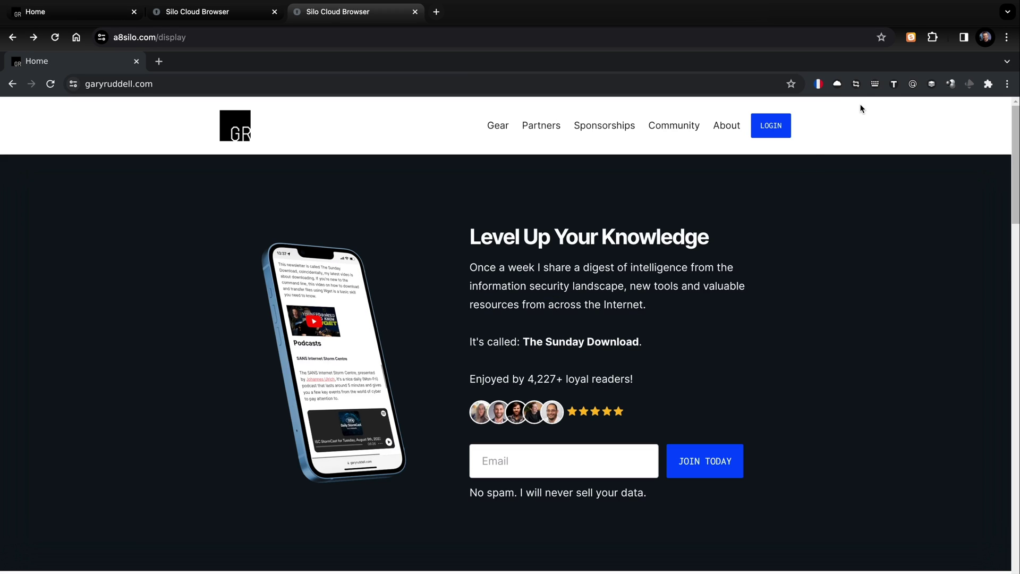
Translate the garyruddell.com home page from English to French with Silo Translate
{"action": "left_click", "coordinate": [895, 84]}
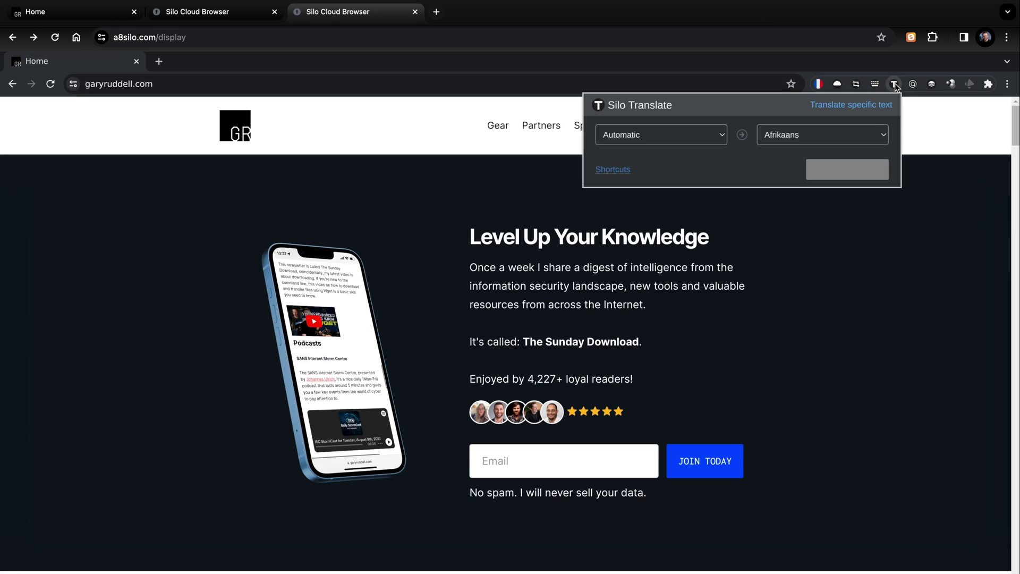
{"action": "left_click", "coordinate": [818, 136]}
{"action": "left_click", "coordinate": [883, 310]}
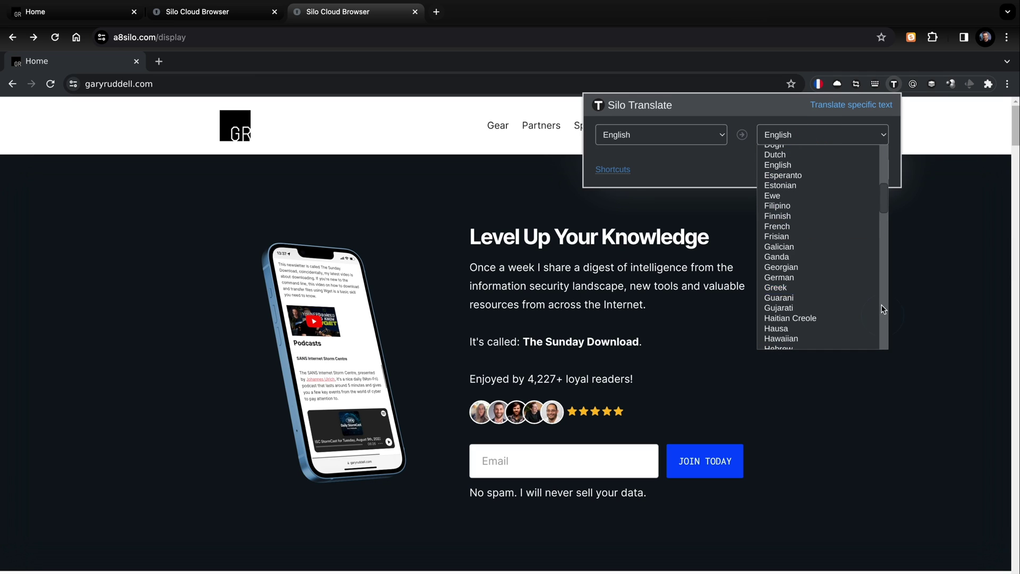
{"action": "left_click", "coordinate": [791, 227]}
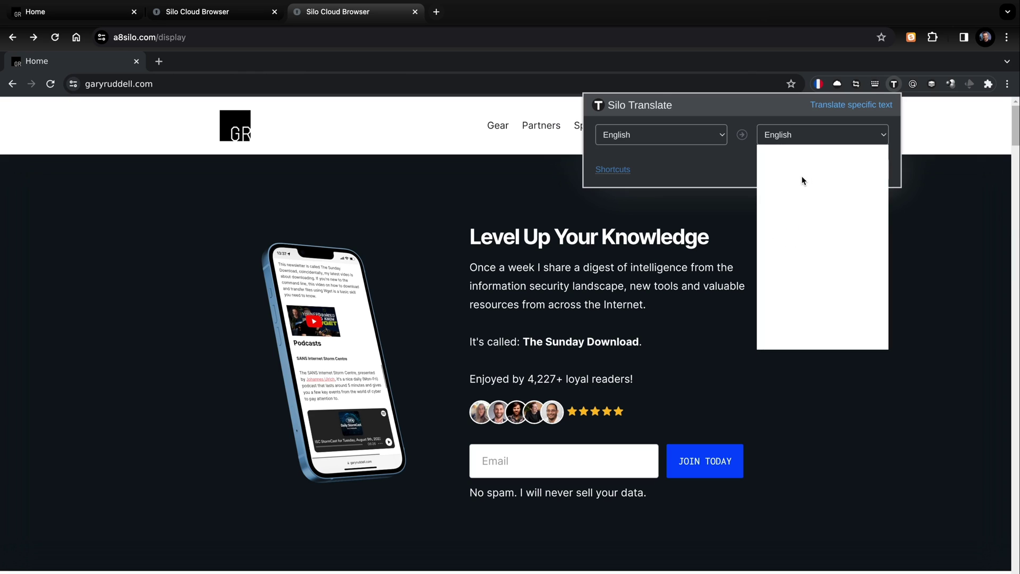
{"action": "left_click", "coordinate": [842, 173]}
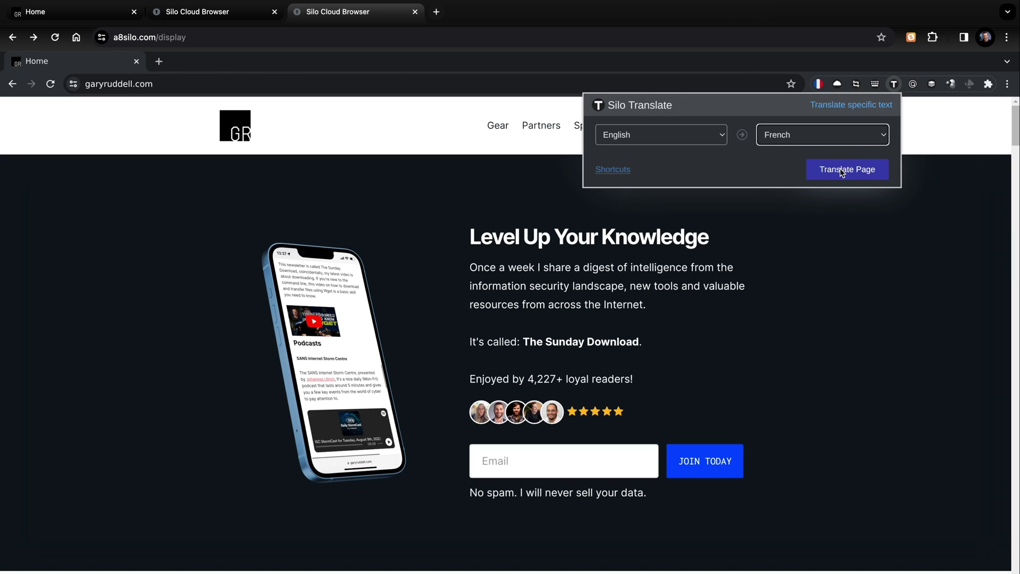